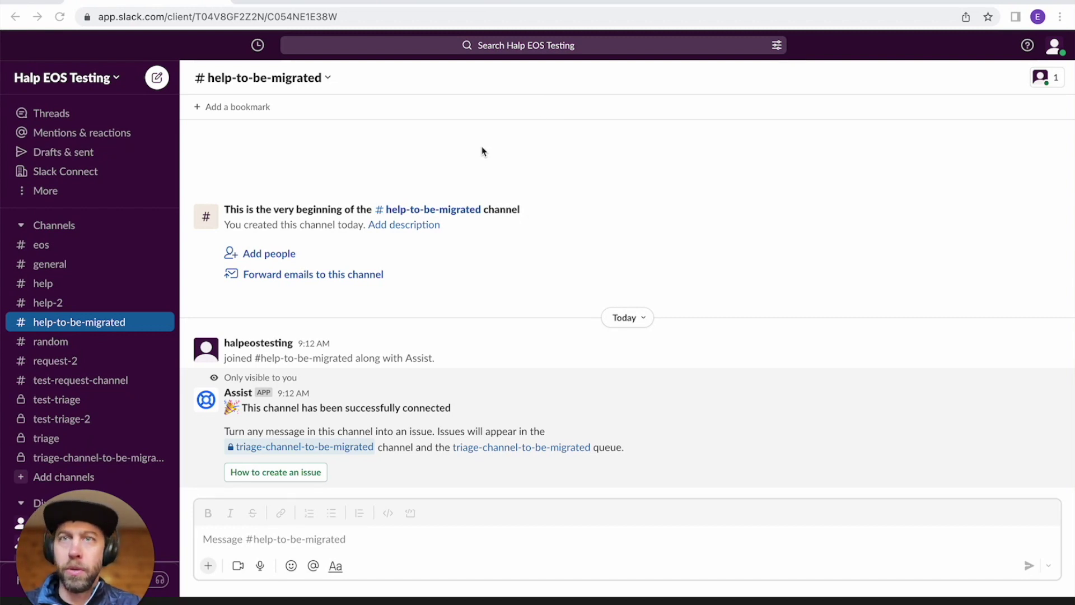
- Type "hey what's the wifi password?" into the #help-to-be-migrated message box
left_click(447, 190)
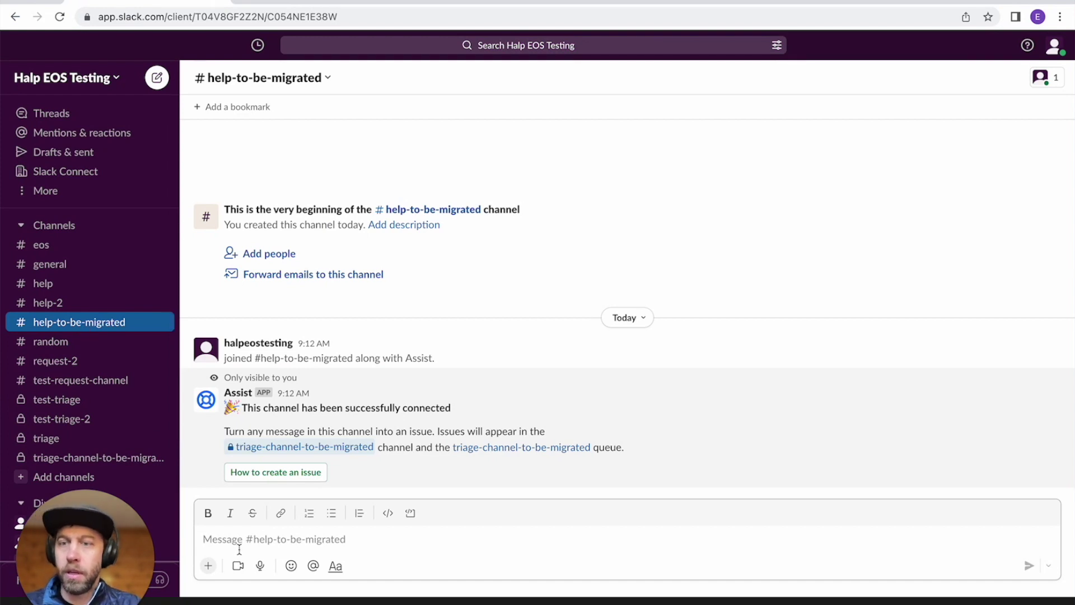
type("hey")
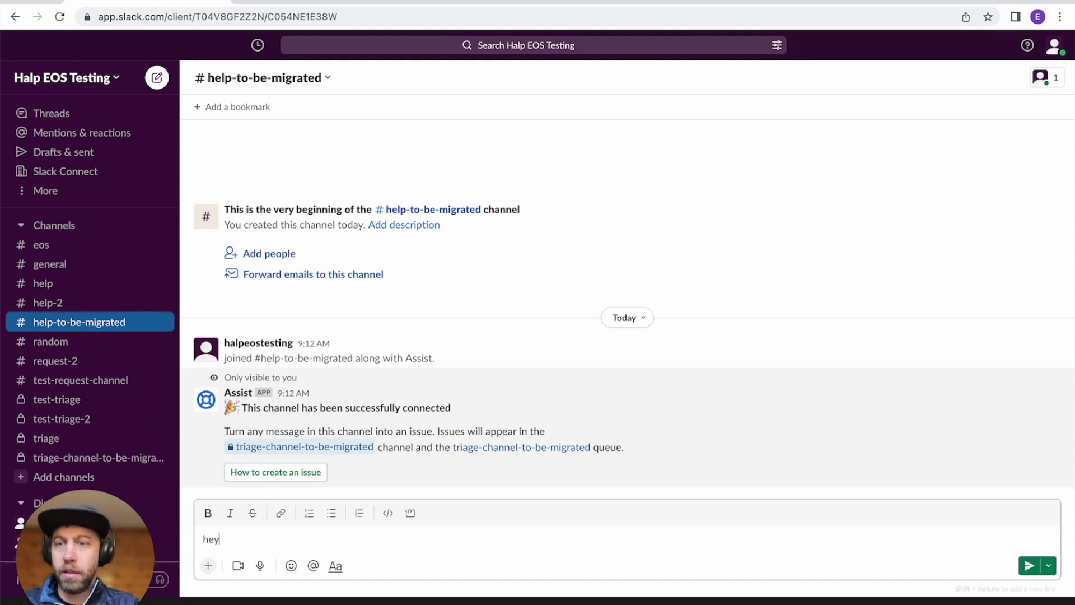
type(" what's the wifi pass")
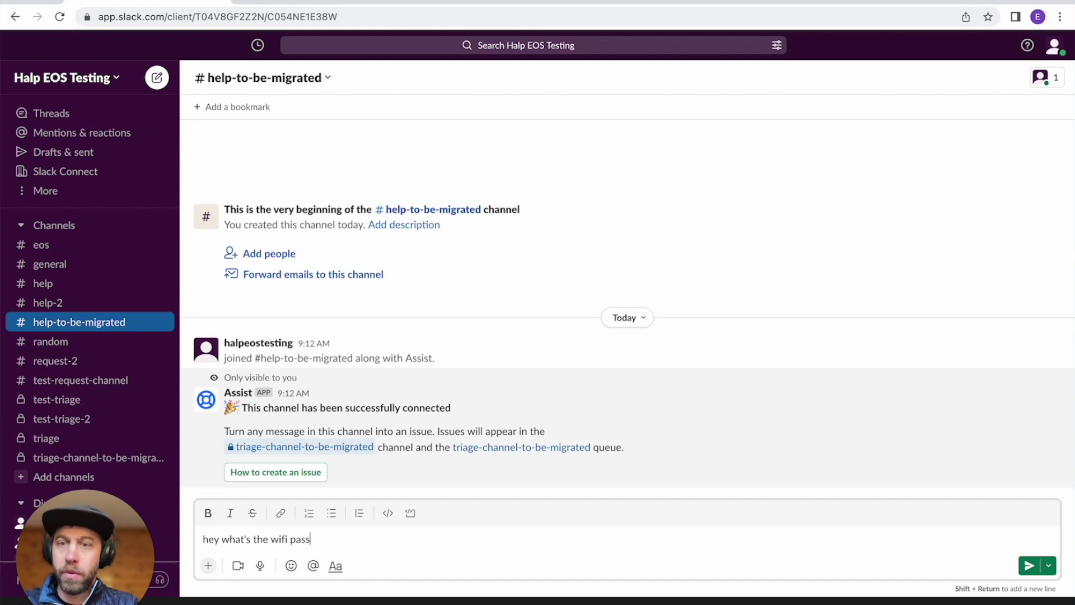
type("word?")
- Send the wifi question and add the ticket emoji reaction to turn it into a ticket
key("Return")
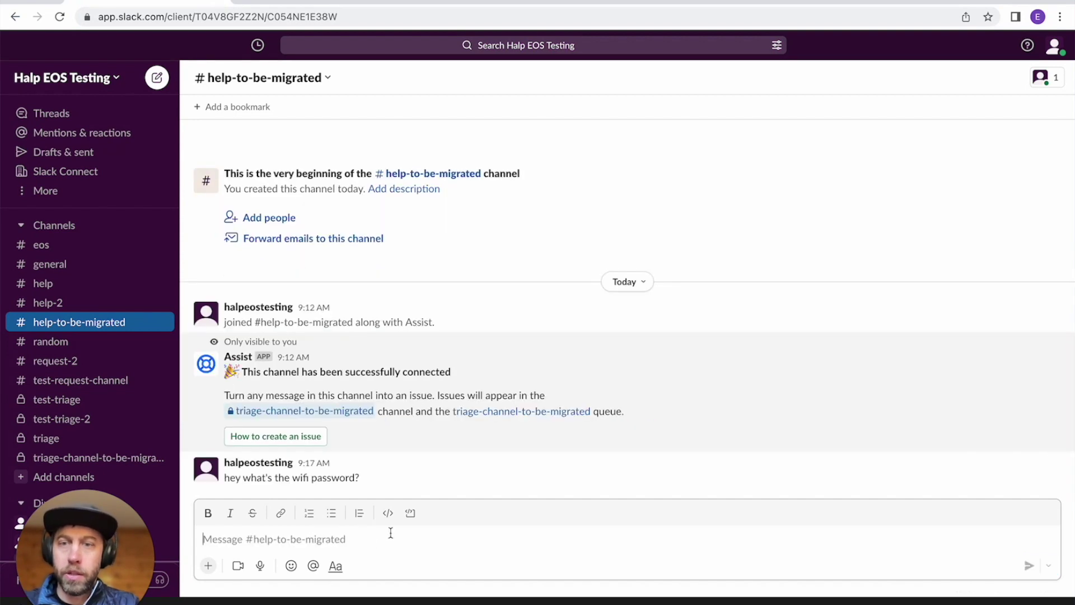
left_click(961, 454)
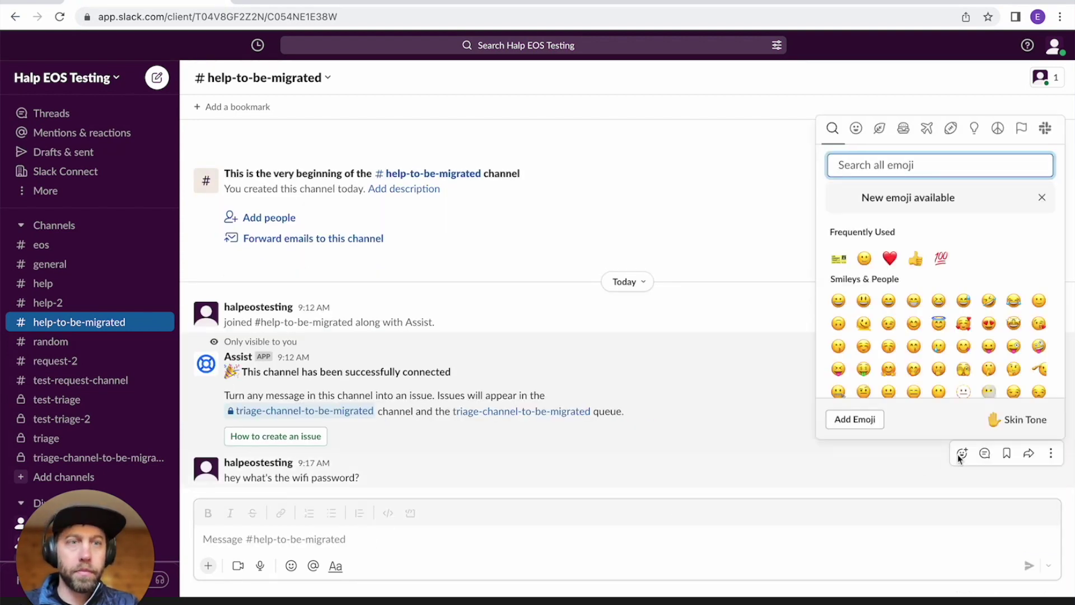
left_click(838, 258)
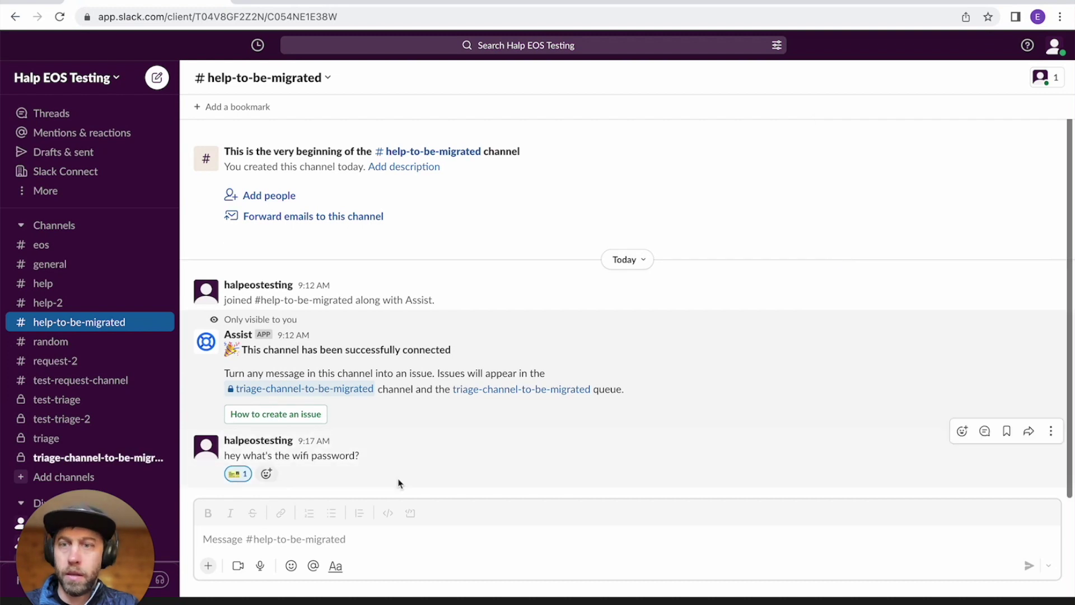
- Open the question's thread and check ticket #9 in triage-channel-to-be-migrated
left_click(368, 473)
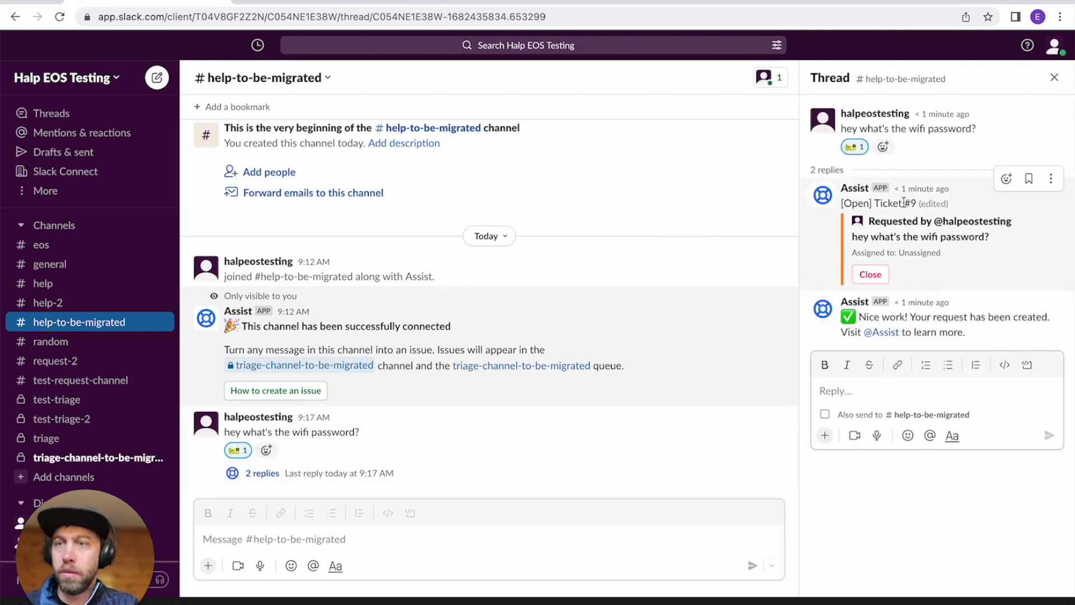
left_click(139, 456)
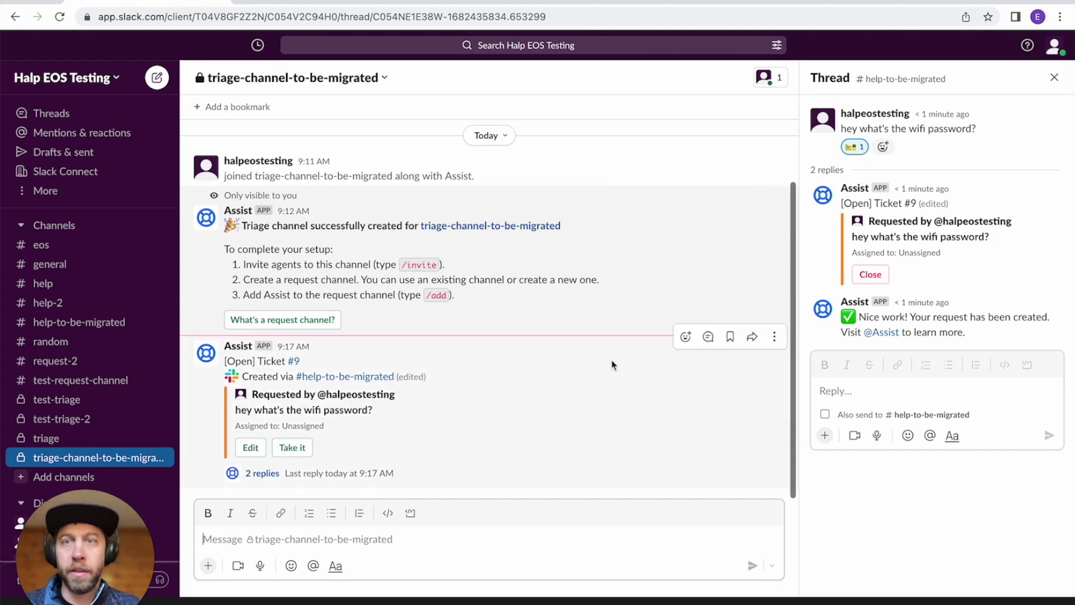
left_click(324, 2)
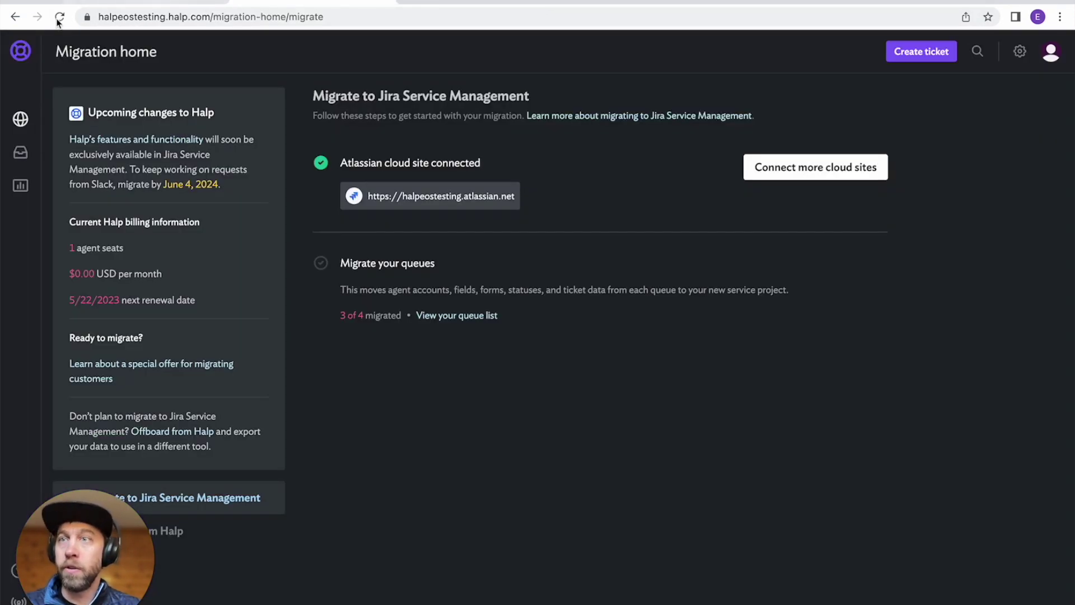
- Confirm ticket #9 appears in Halp's ticket list, then go back to Migration home
left_click(20, 52)
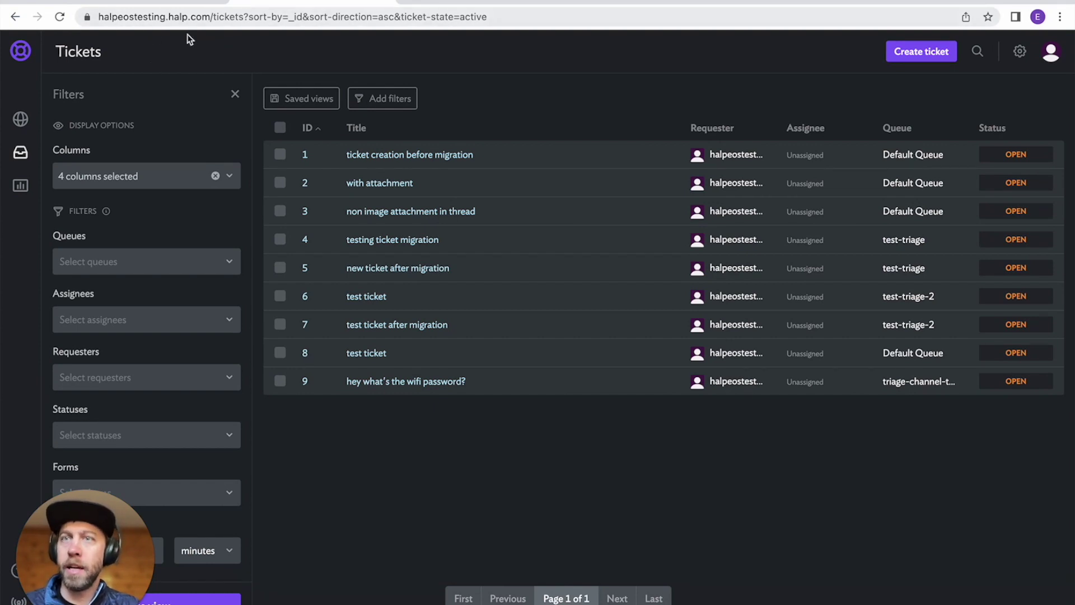
left_click(22, 121)
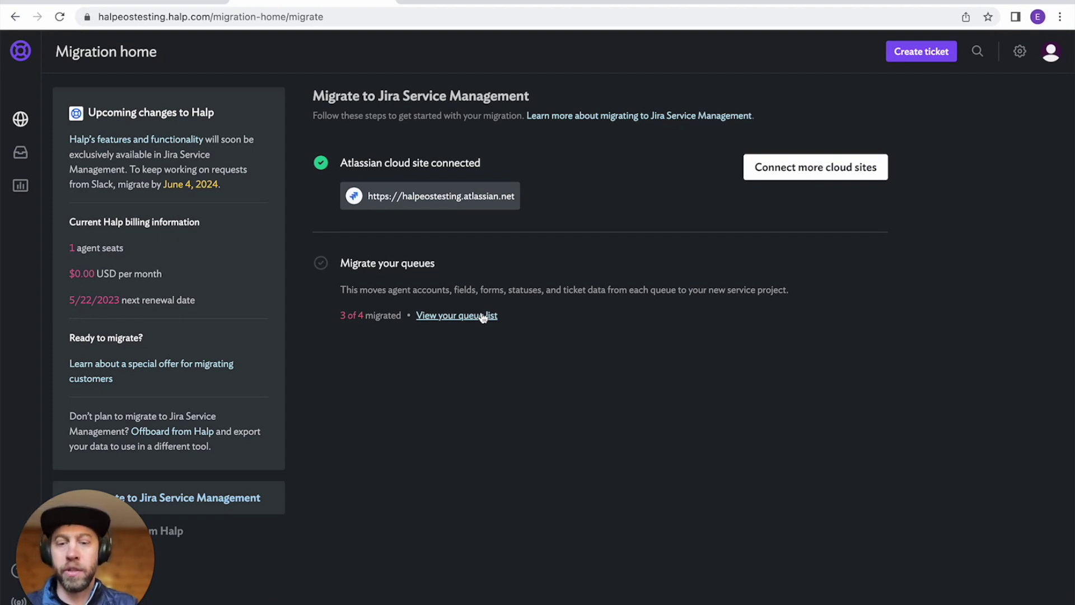
left_click(482, 316)
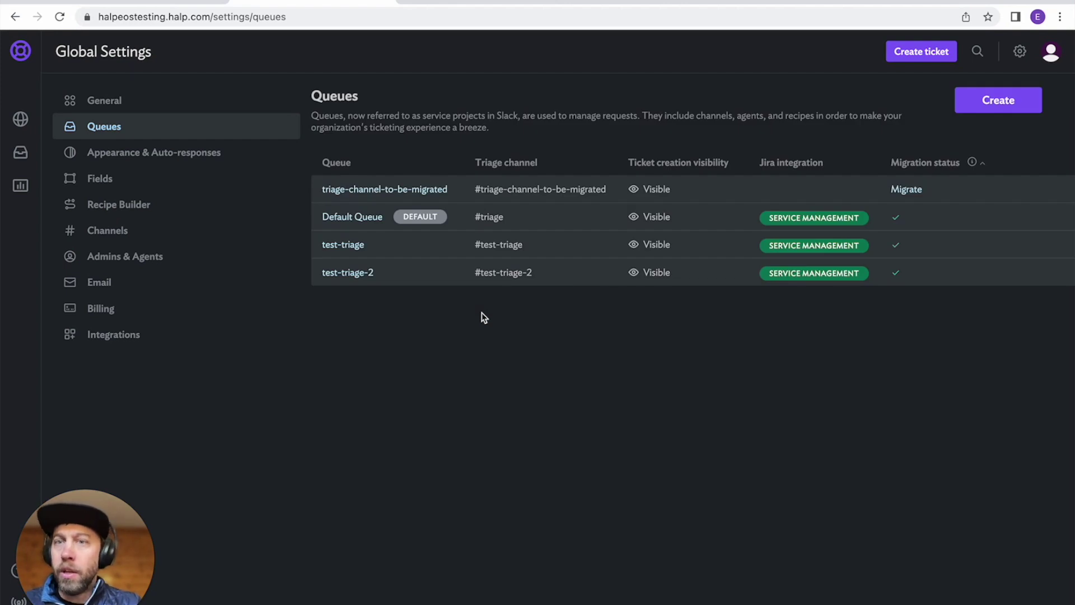
- Open the triage-channel-to-be-migrated queue's Jira Service Management migration steps and start creating a service project
left_click(415, 193)
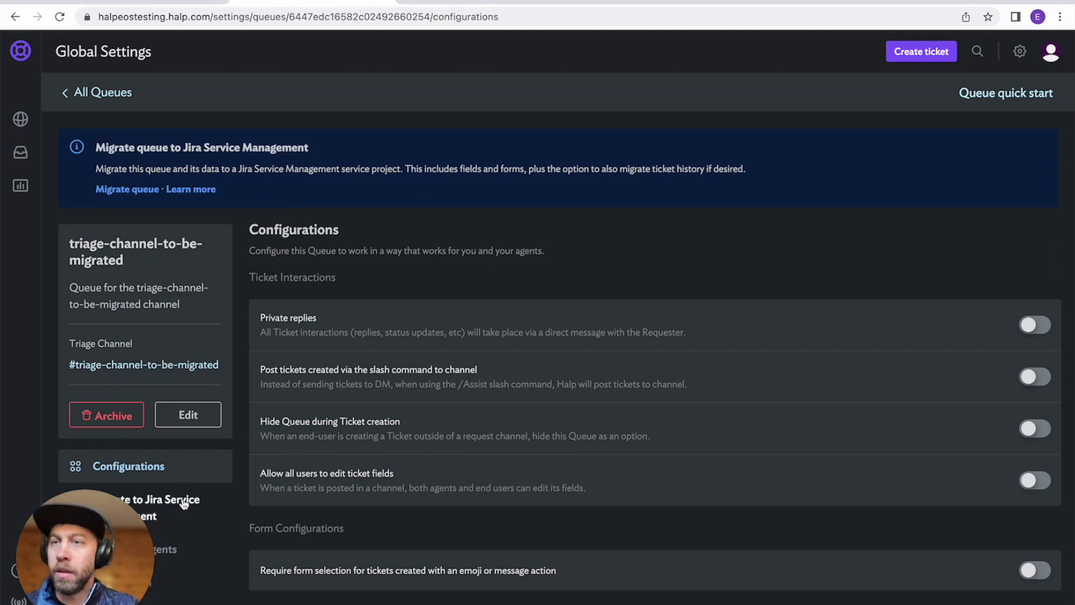
left_click(137, 190)
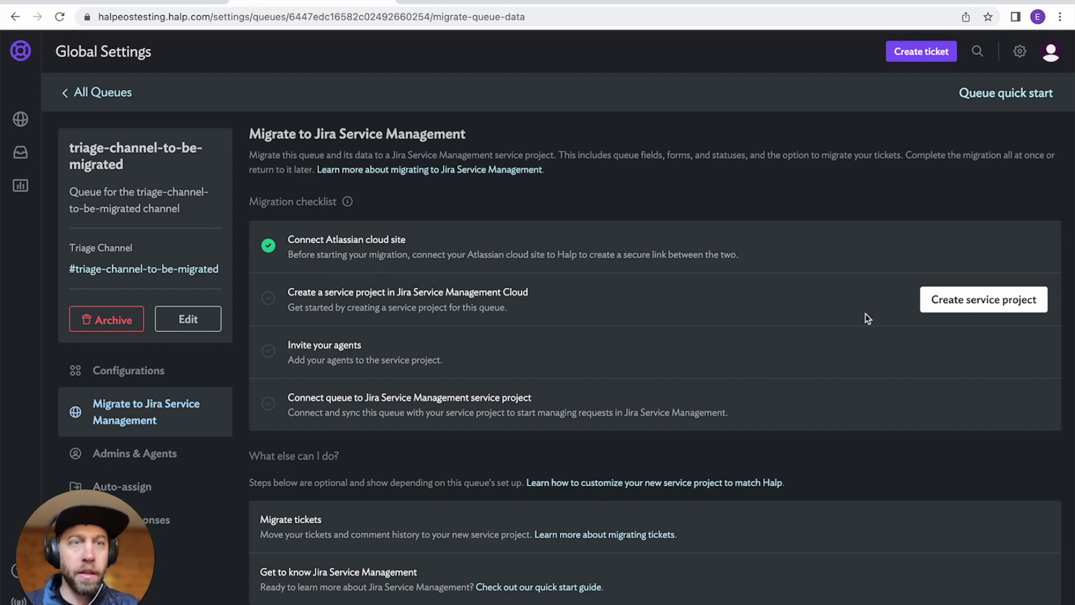
left_click(955, 305)
- Create service project 'team awesome' with key TEAM on the connected Atlassian cloud site
left_click(364, 290)
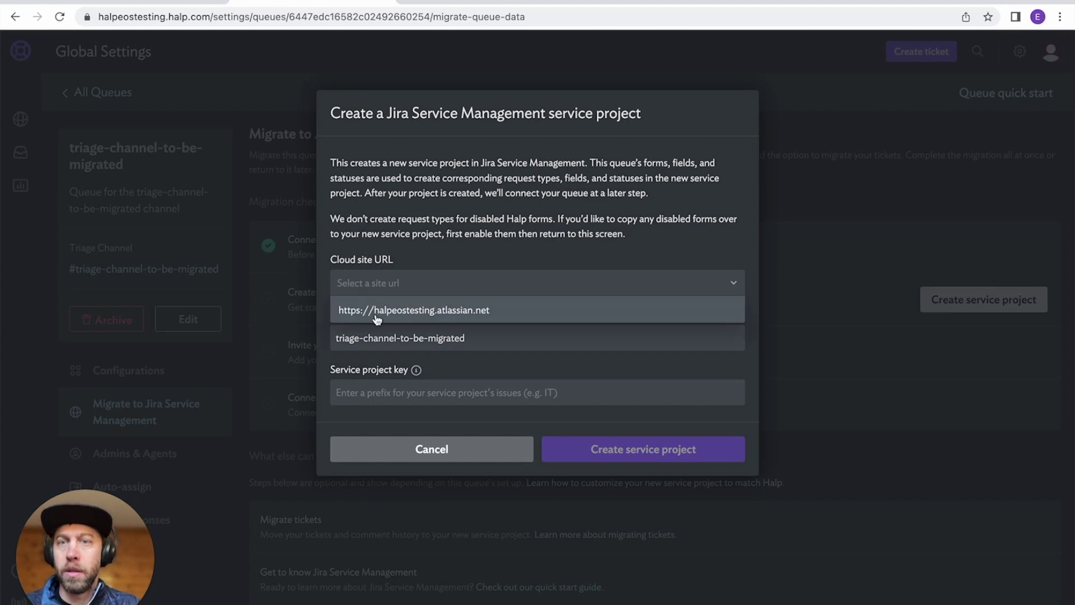
left_click(376, 315)
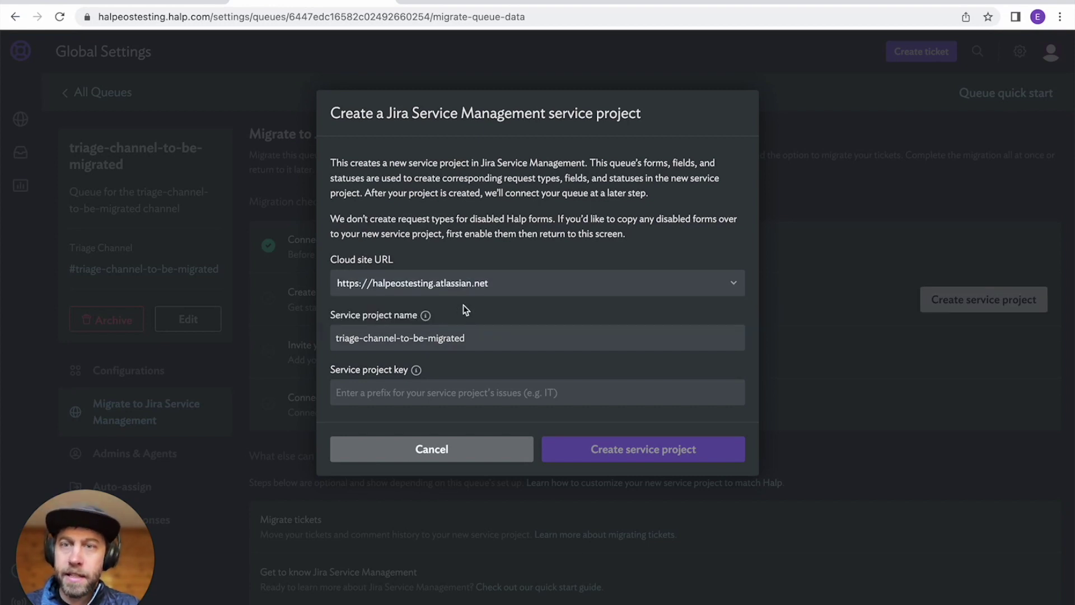
left_click_drag(465, 340, 200, 318)
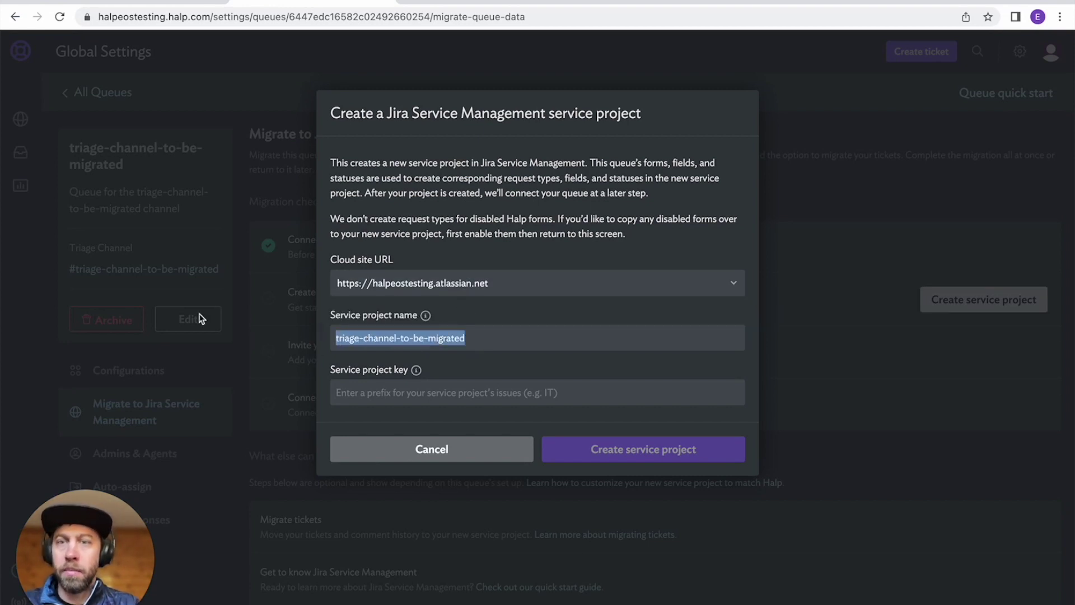
key("BackSpace")
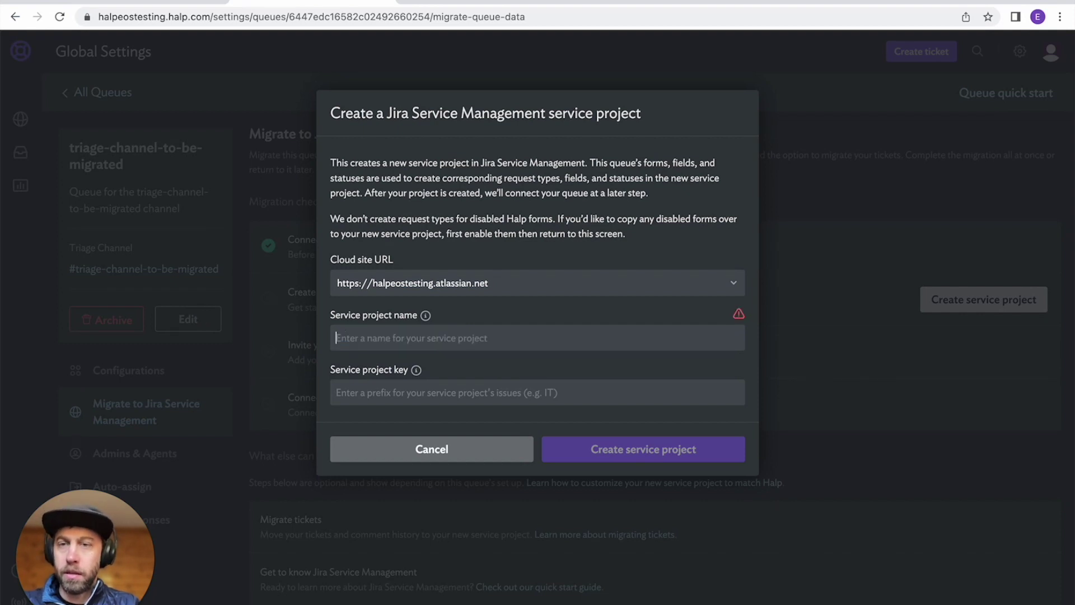
type("team awesome")
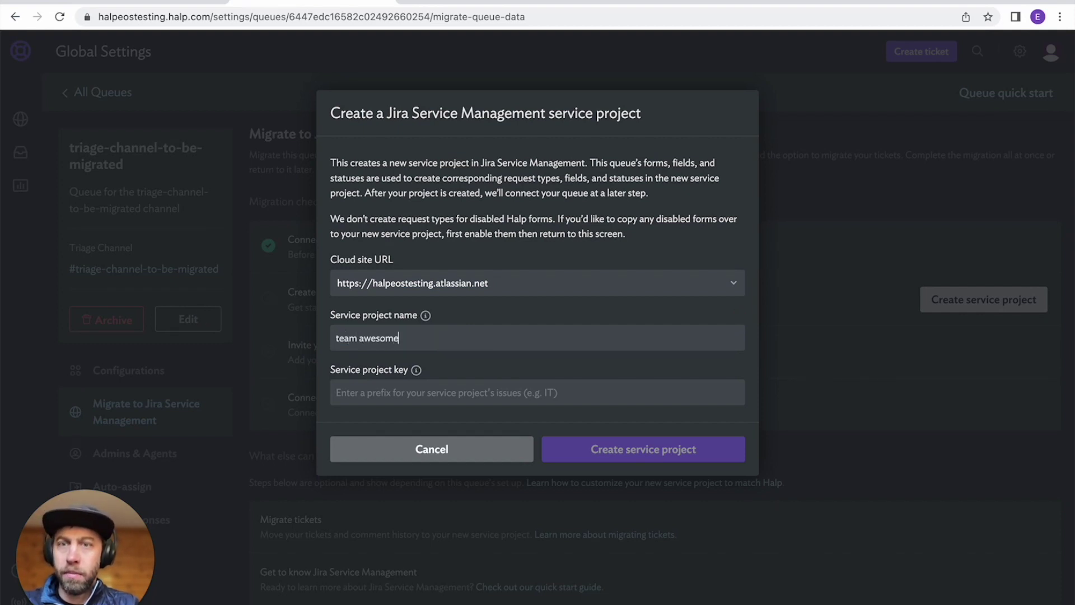
key("Tab")
type("TEAM")
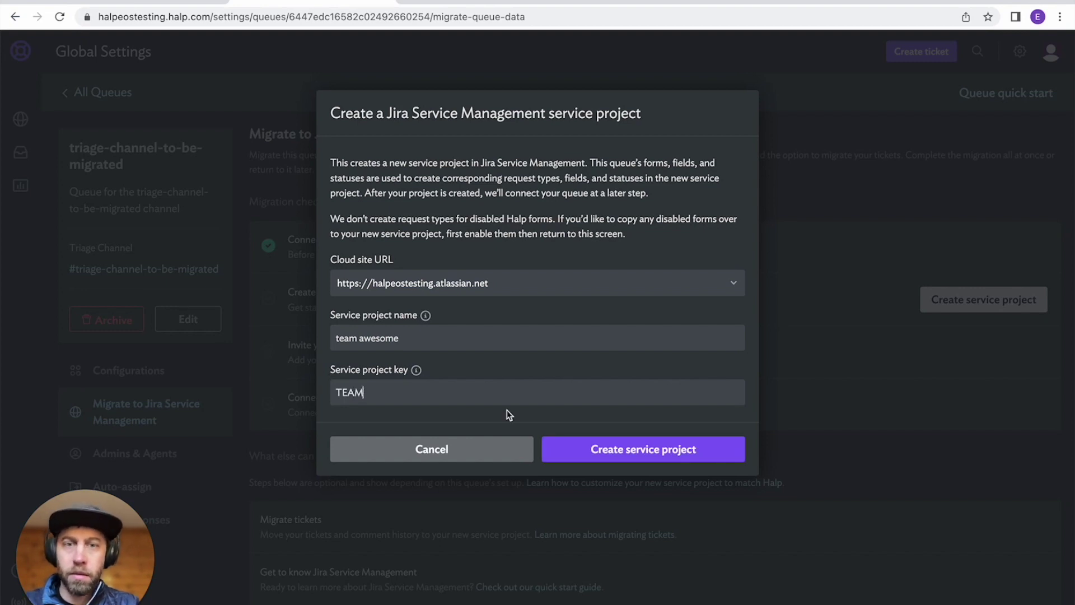
left_click(666, 449)
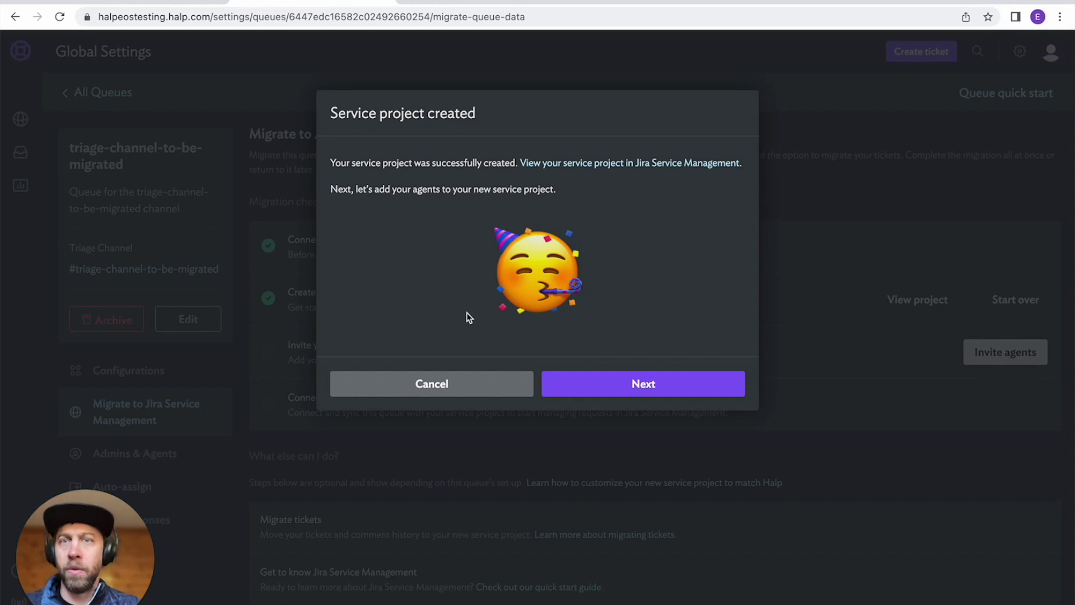
- Invite the queue's listed agent to the team awesome service project
left_click(630, 384)
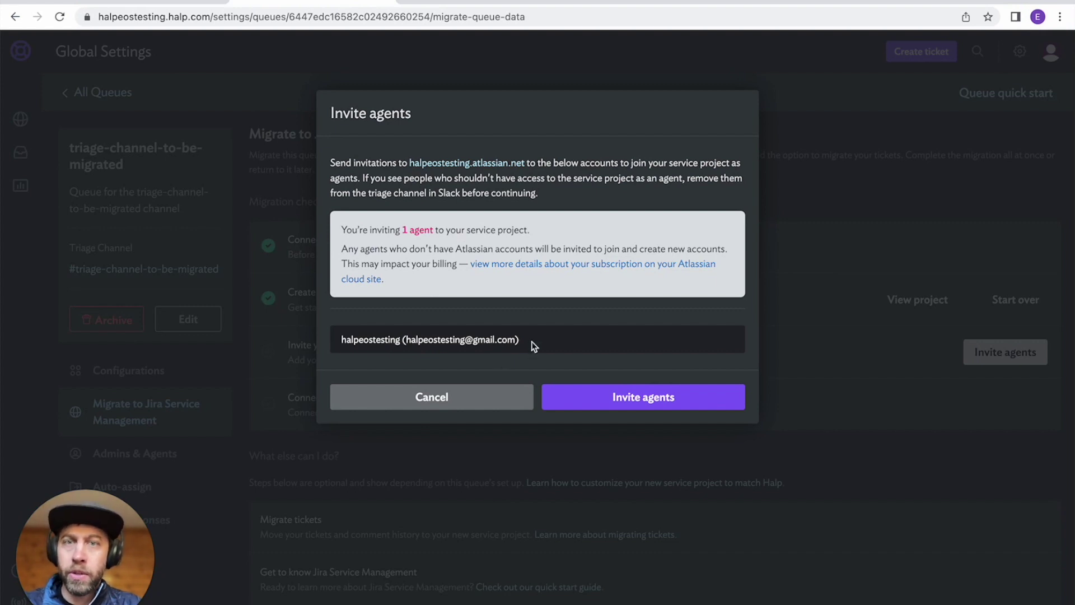
left_click(630, 392)
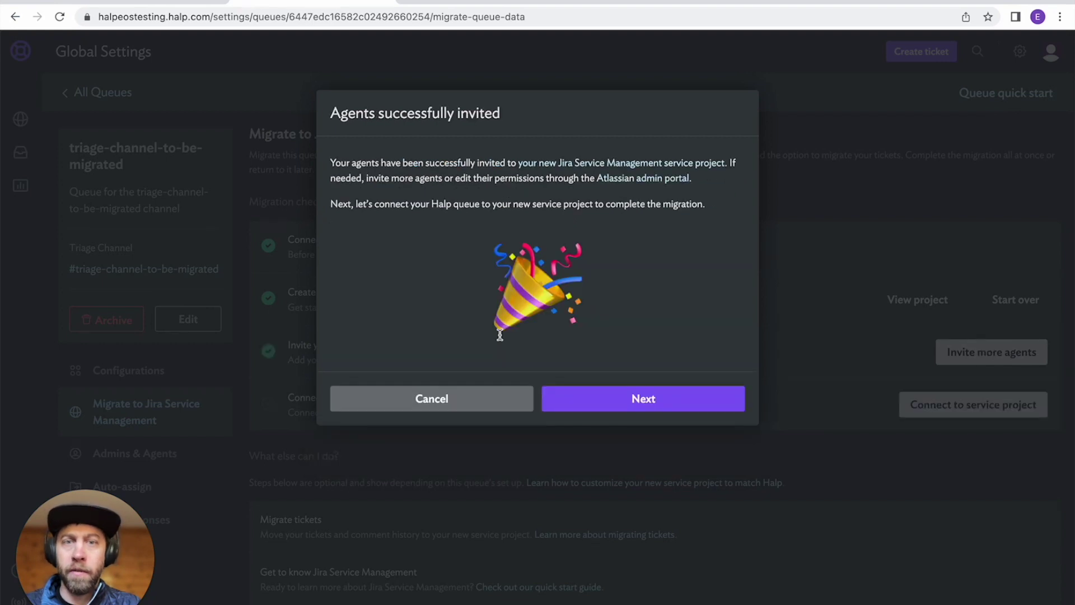
left_click(642, 399)
- Acknowledge all seven migration warnings, including routing recipes, auto-assign and inbound email being disabled
left_click(337, 255)
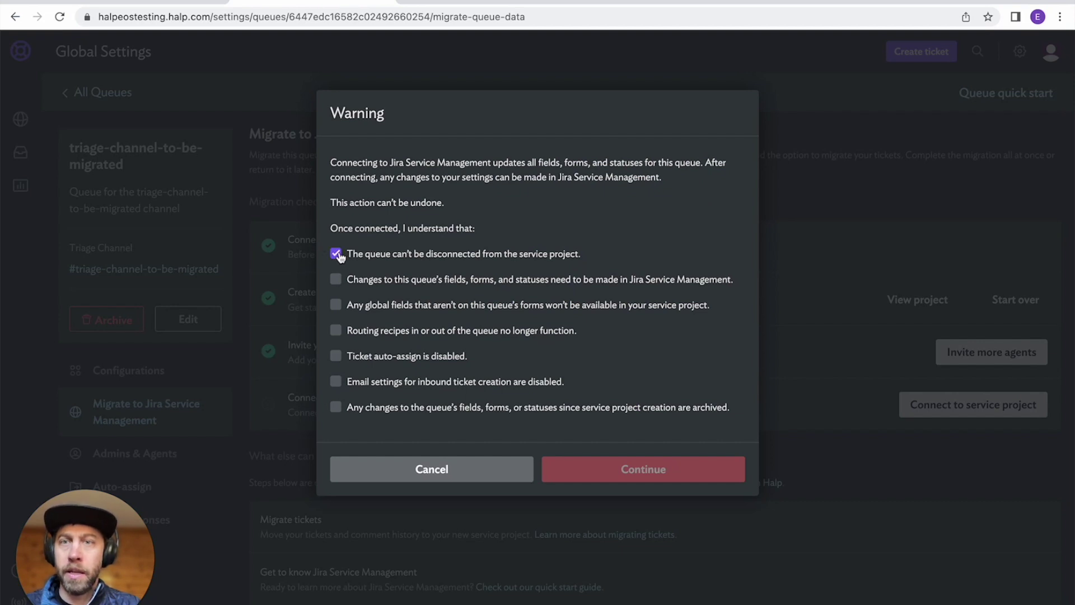
left_click(336, 278)
left_click(336, 305)
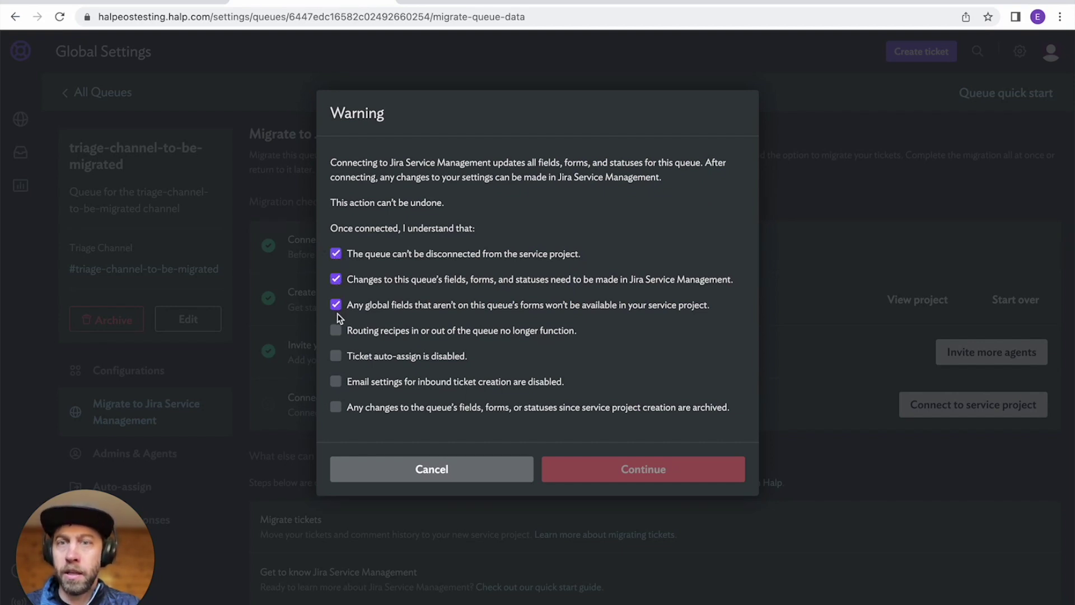
left_click(336, 330)
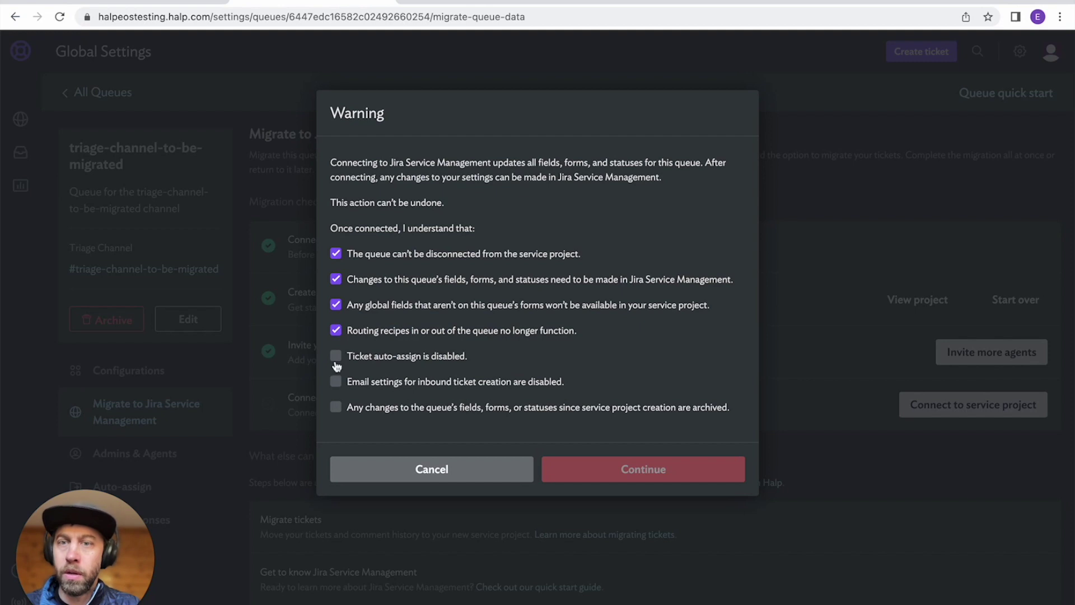
left_click(336, 358)
left_click(336, 382)
left_click(336, 408)
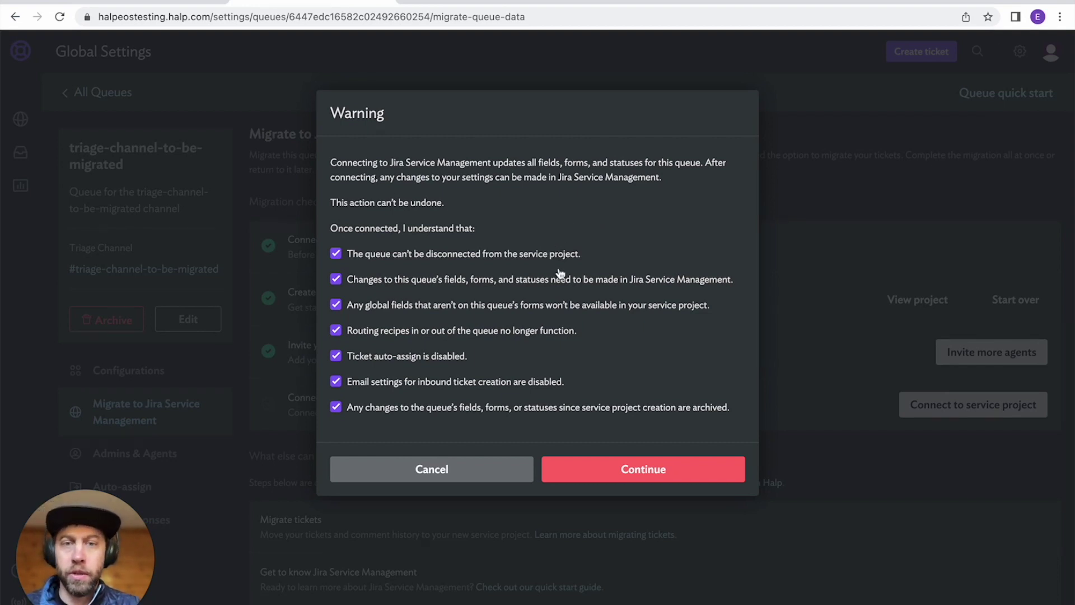
- Connect the queue to the team awesome (TEAM) project with its General Request type
left_click(652, 475)
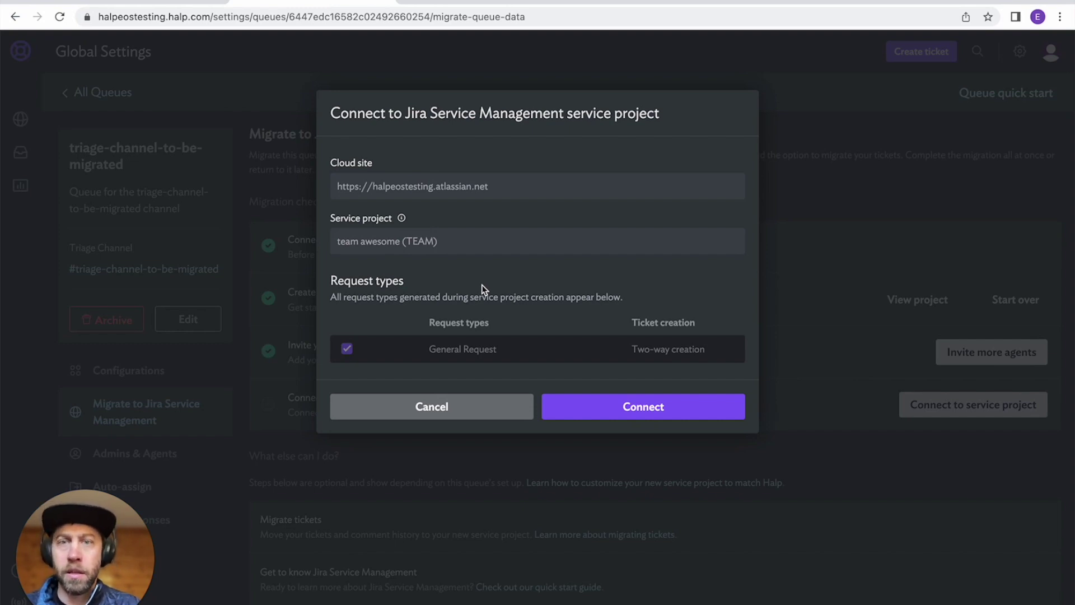
left_click(628, 409)
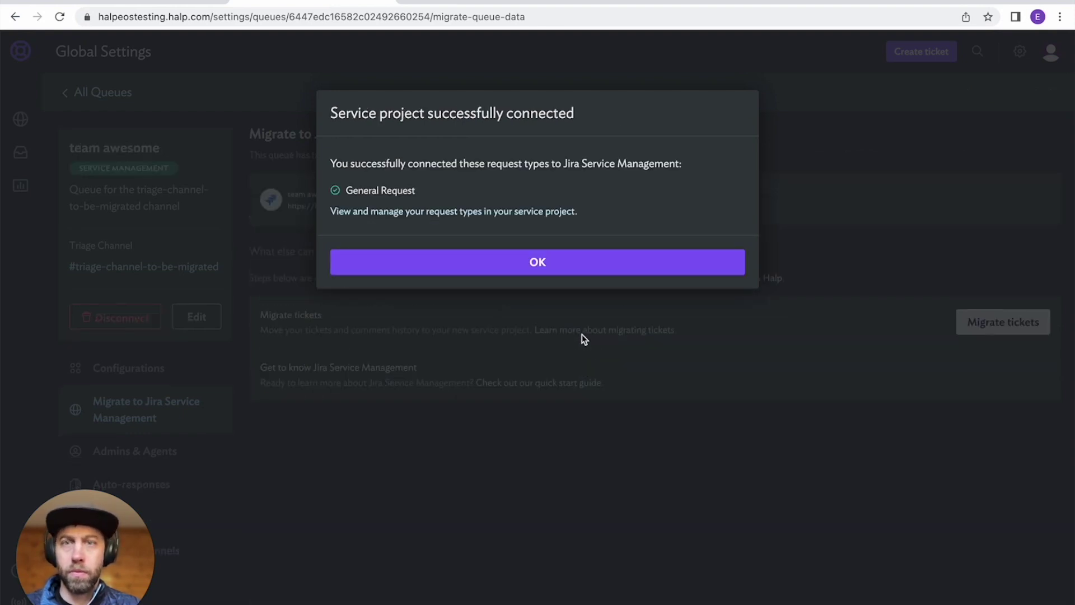
left_click(536, 262)
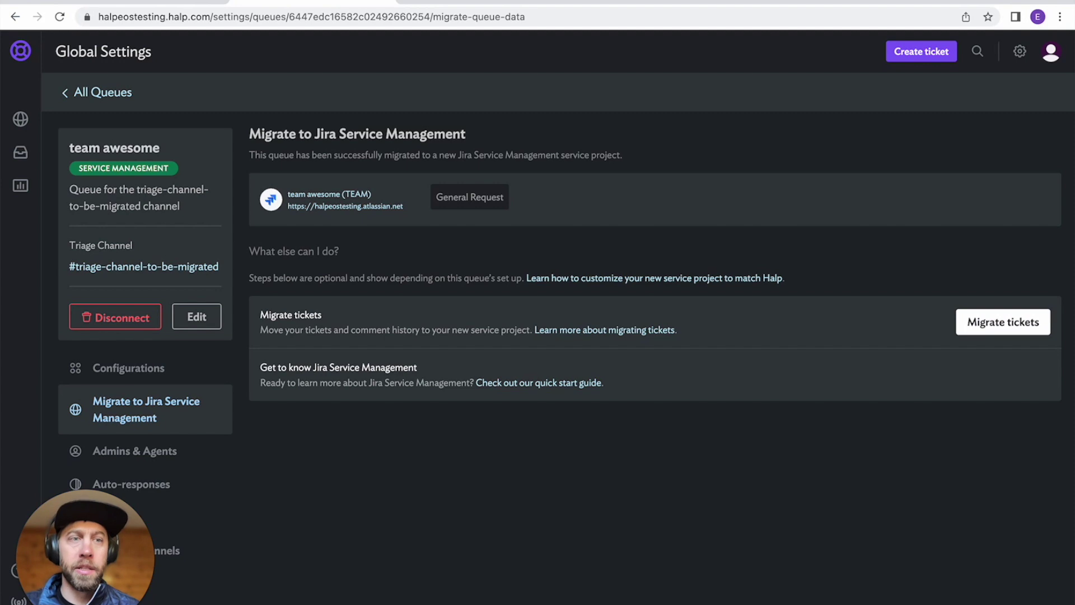
- Migrate all open and in-progress tickets to the team awesome service project
left_click(979, 330)
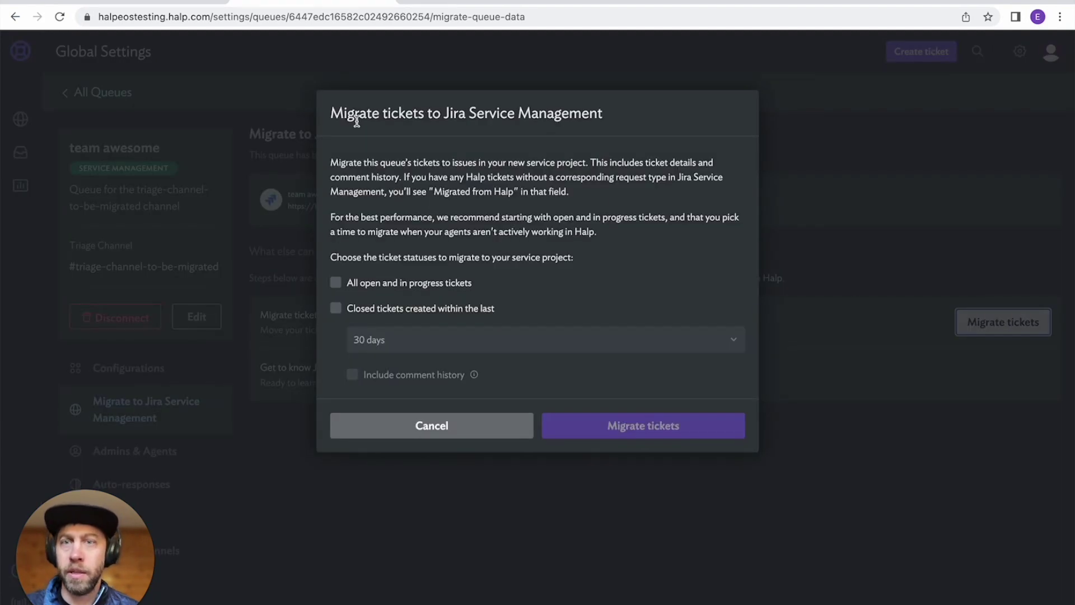
left_click(336, 284)
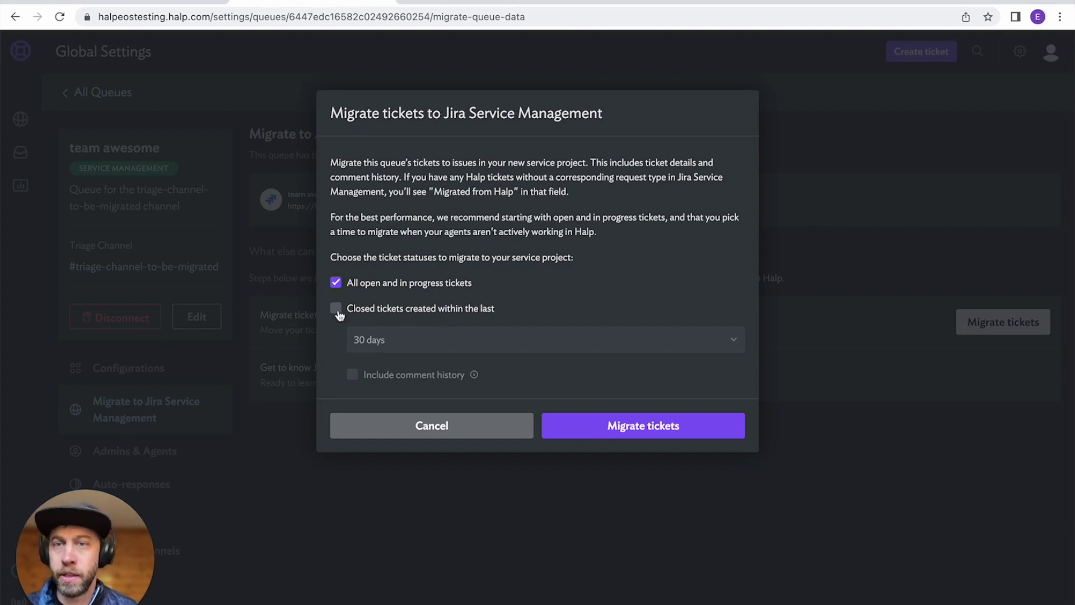
left_click(639, 429)
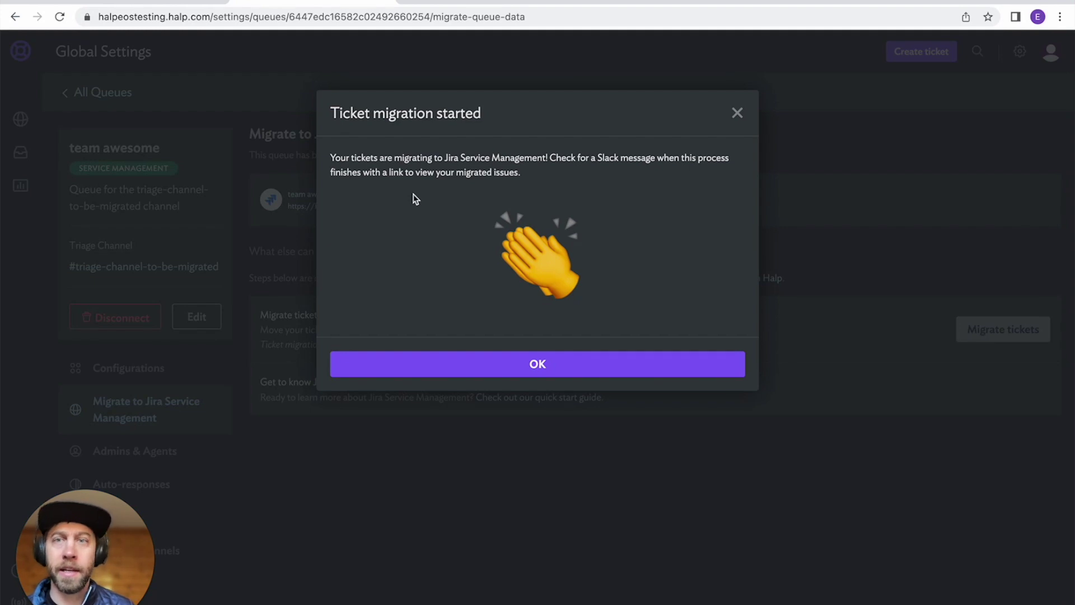
left_click(524, 365)
- Open the TEAM-1 issue link from its thread in the Slack triage channel
left_click(168, 2)
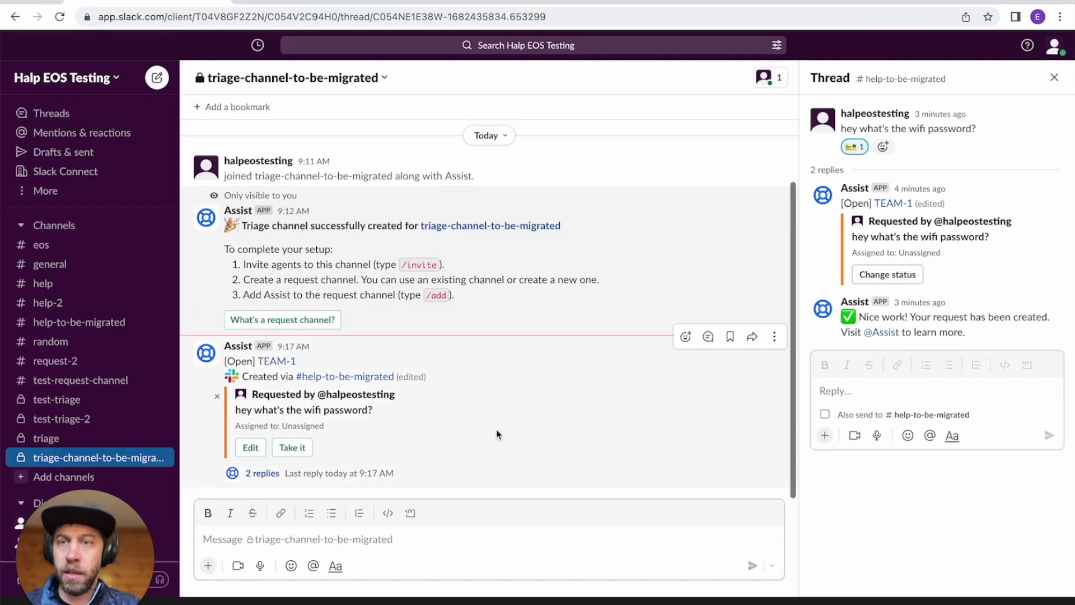
left_click(348, 473)
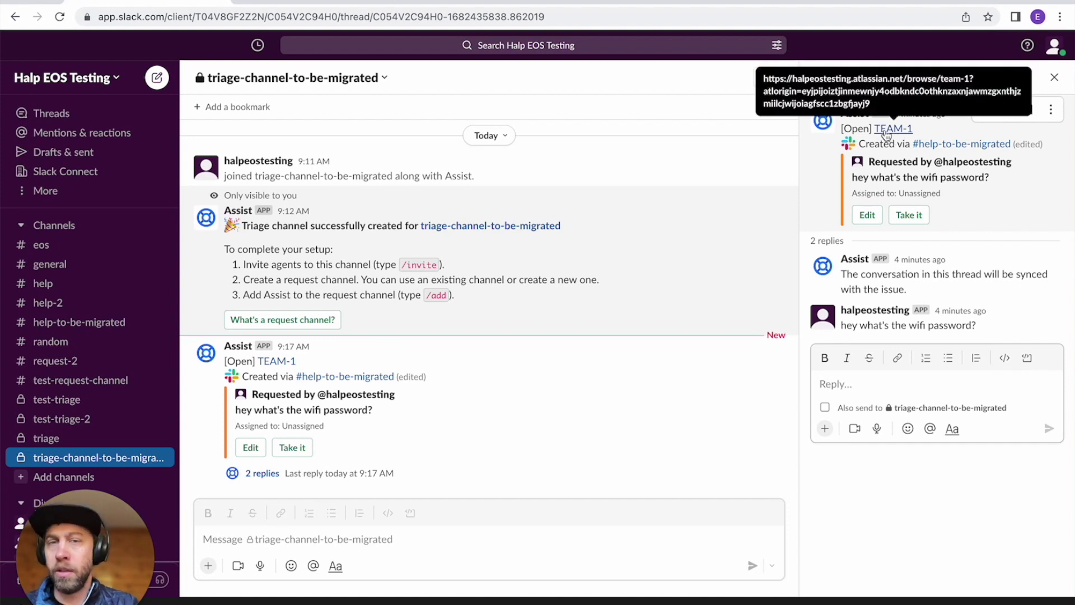
left_click(885, 134)
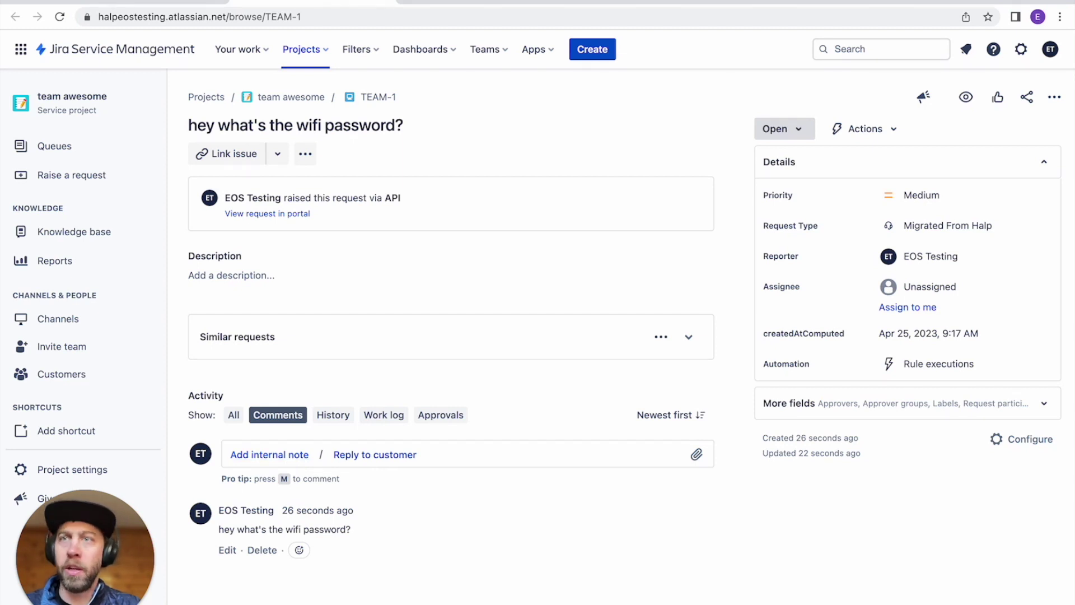
- After reviewing the TEAM-1 issue in Jira, return to the Slack triage channel
key("ctrl+shift+Tab")
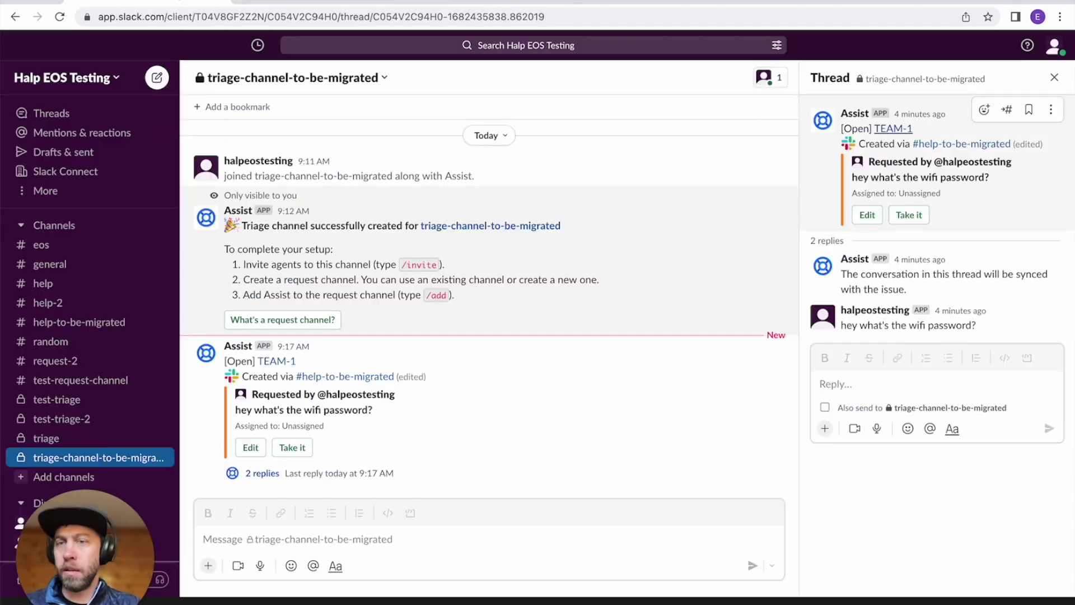
- Post 'hey this is cool, are we using JSM now?' in #help-to-be-migrated
left_click(91, 322)
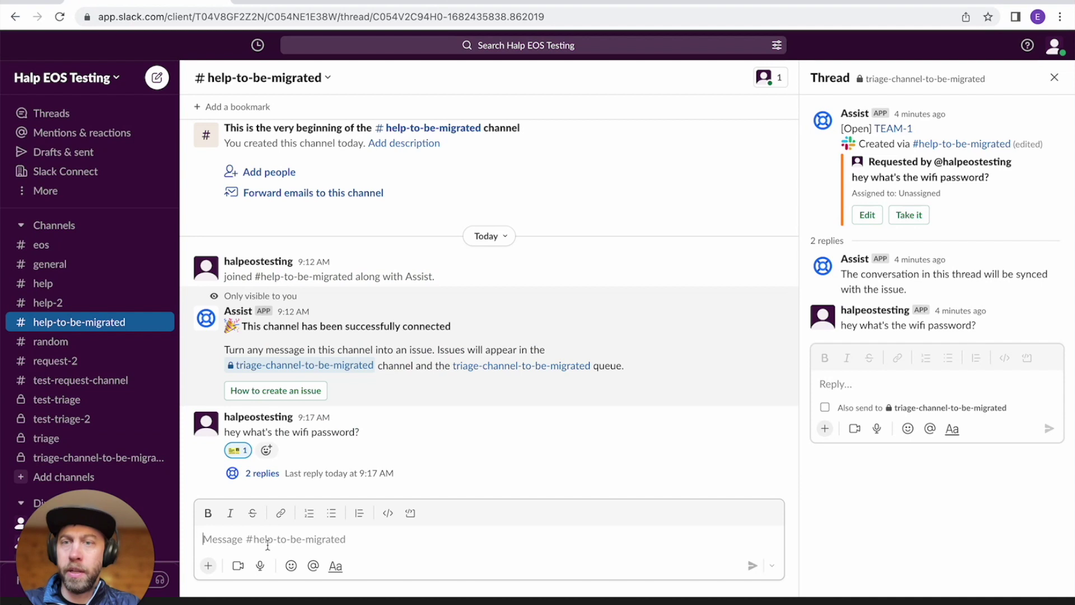
type("hey this ")
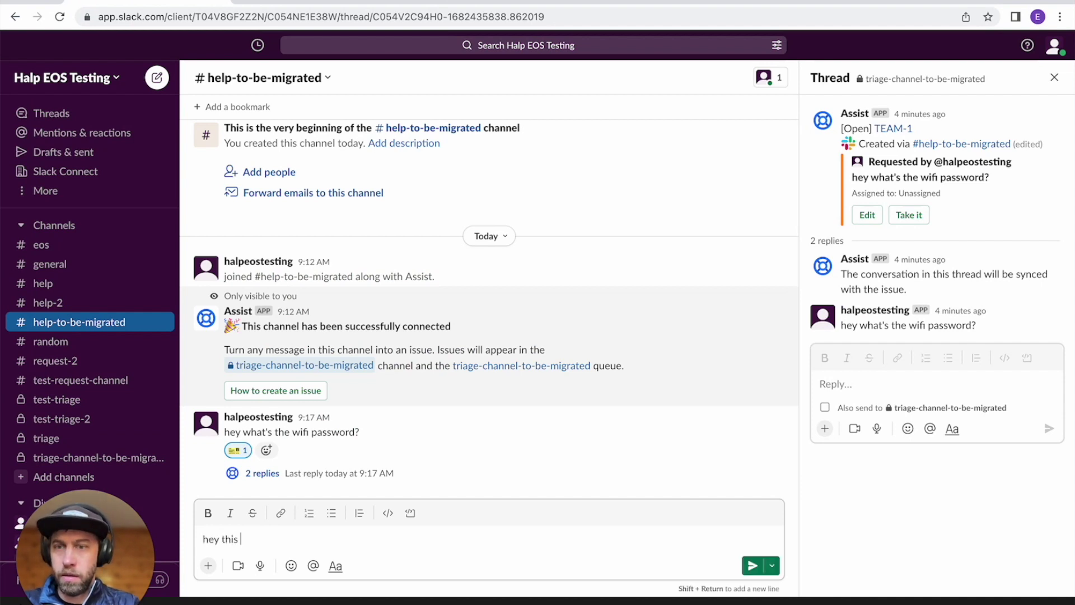
type("is cool, are we using JSM now?")
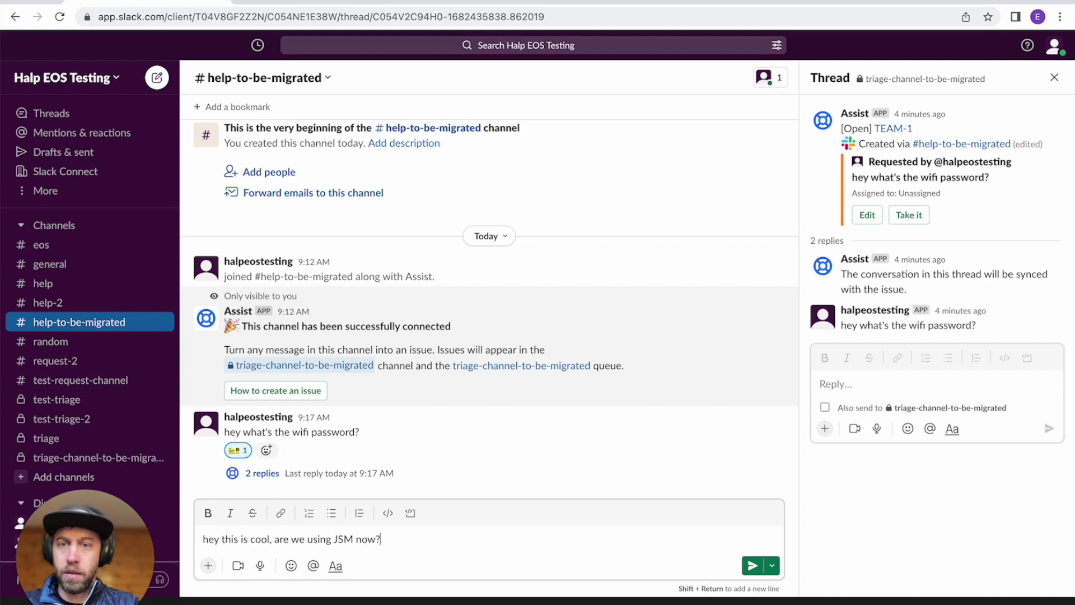
key("Return")
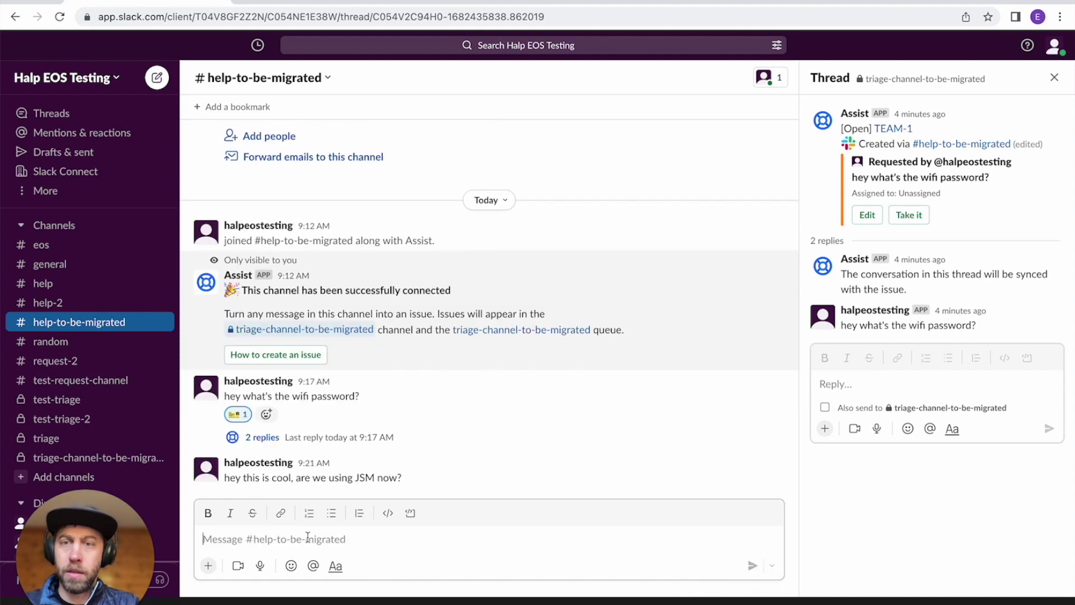
- Add the :ticket: reaction to make the message a ticket, then open TEAM-2 in the customer portal
left_click(685, 454)
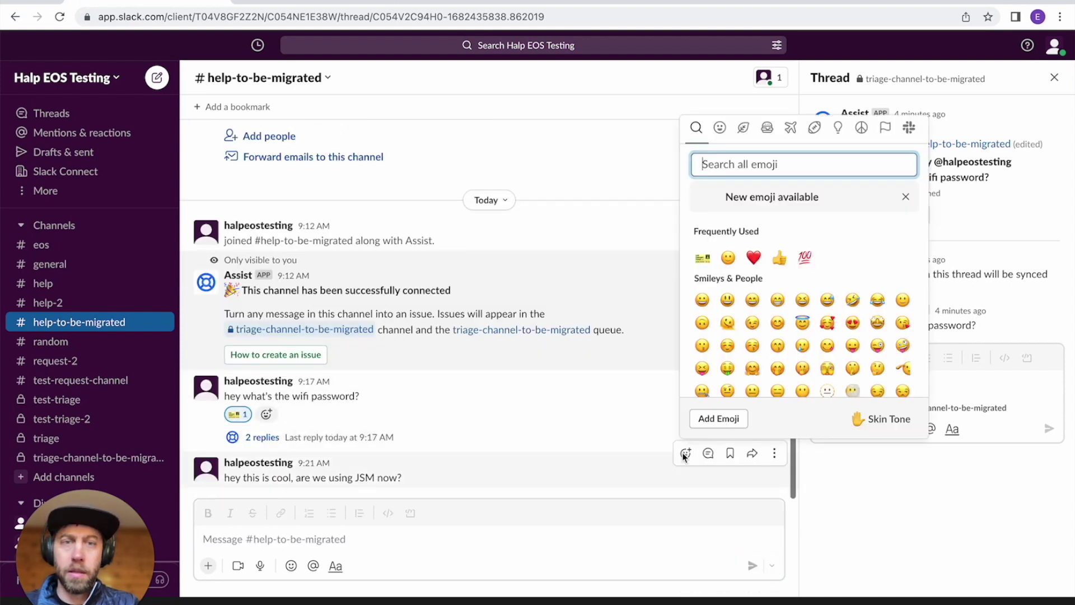
left_click(702, 257)
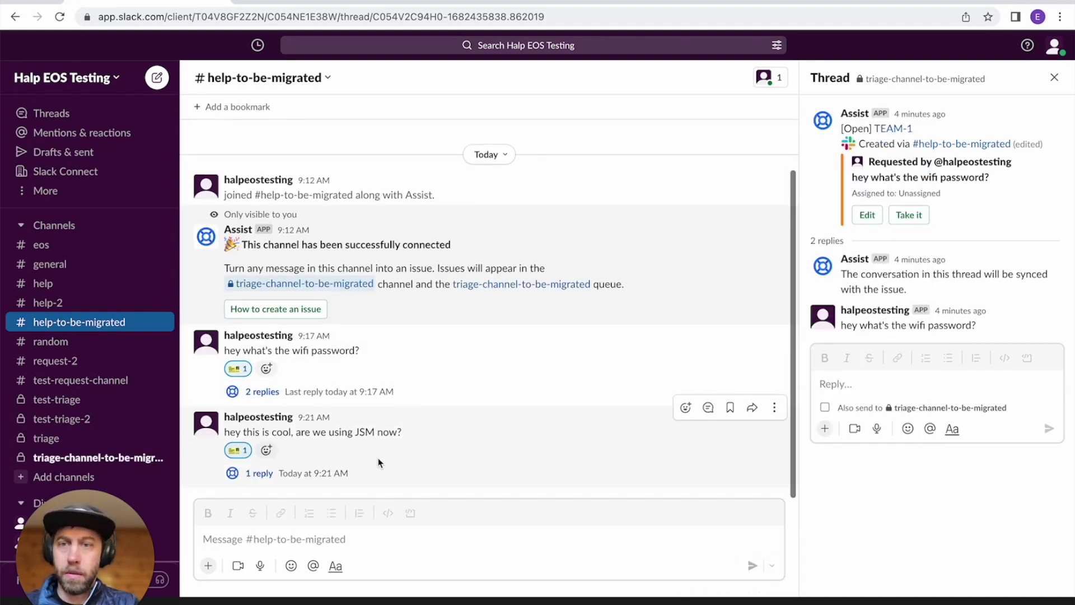
left_click(371, 472)
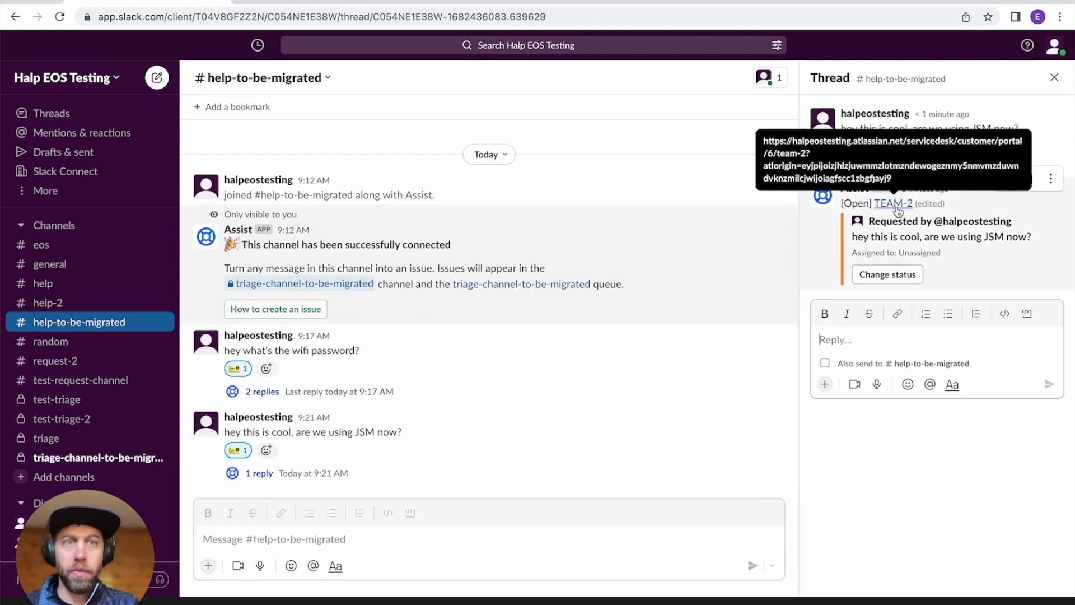
left_click(894, 205)
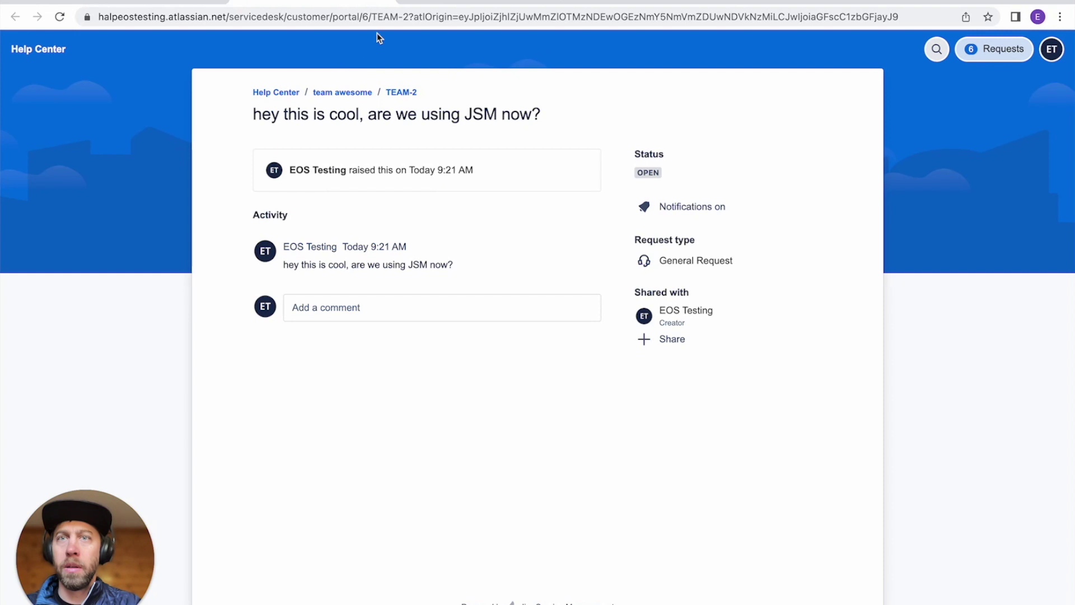
- Switch back to Slack's help-to-be-migrated channel, where the thread lists [Open] TEAM-2
left_click(383, 7)
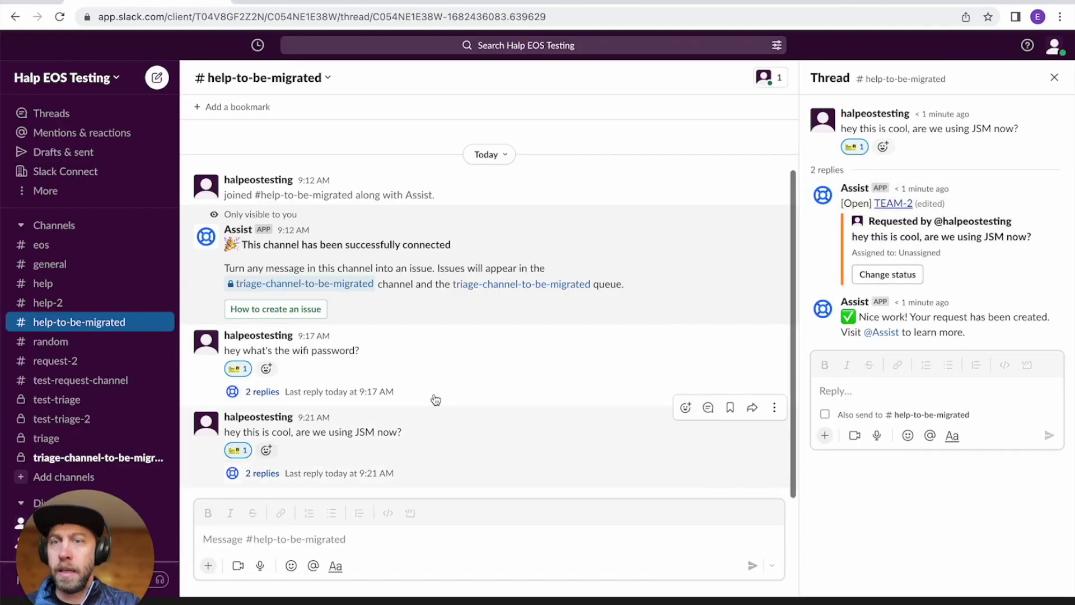